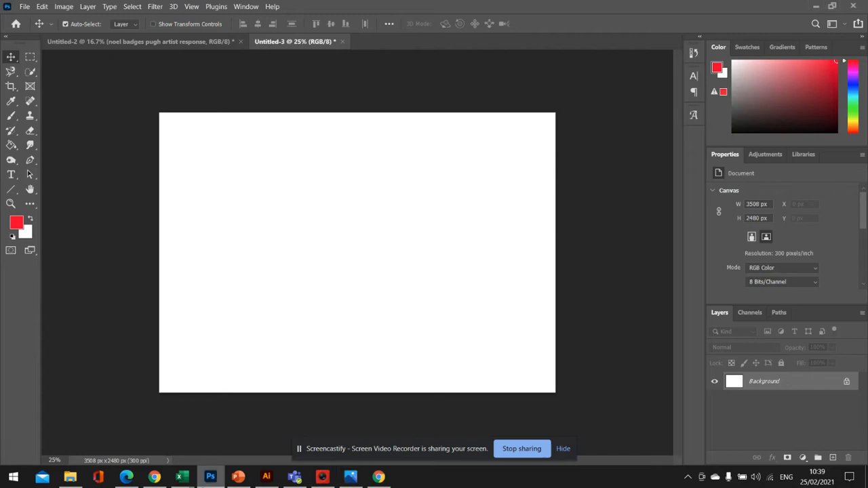
- Open the portrait photo thumbnail_IMG_0326 and unlock its Background layer
left_click(25, 7)
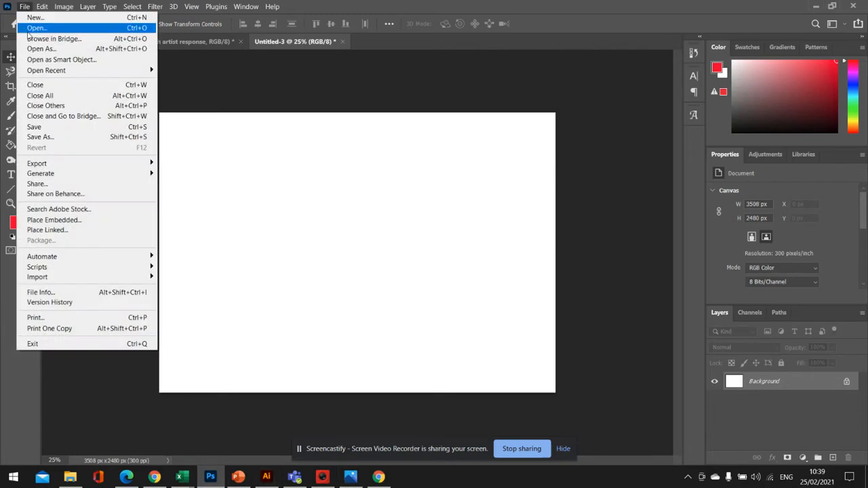
left_click(27, 23)
scroll(375, 258, "down", 3)
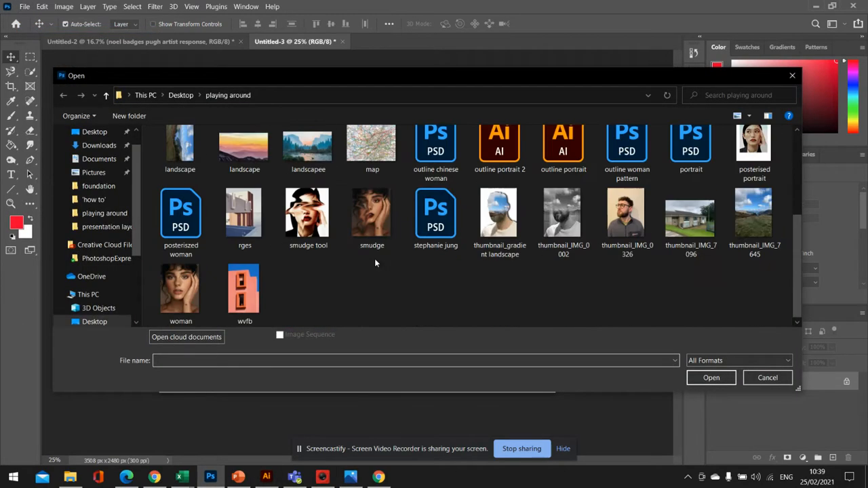
double_click(628, 221)
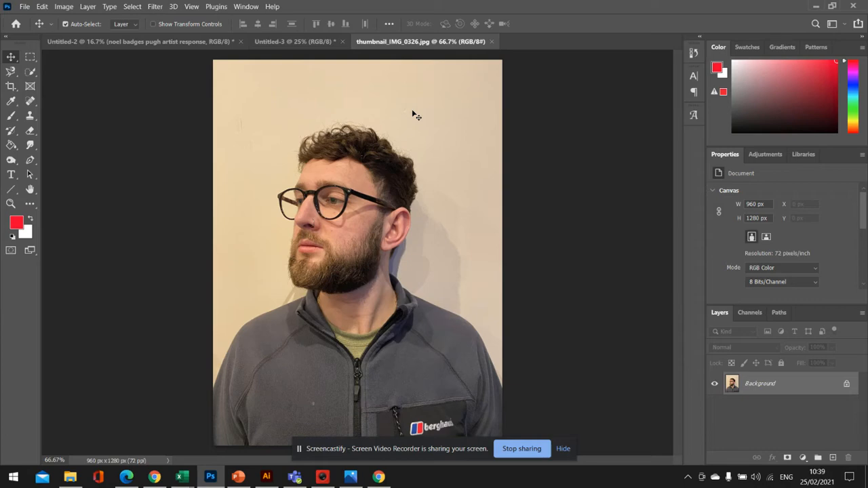
left_click(848, 385)
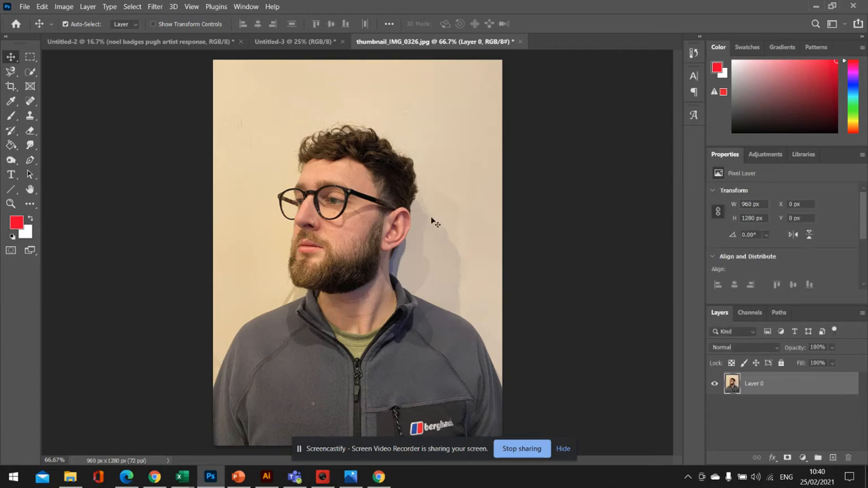
- Select the man's jacket, face, hair and glasses with the Quick Selection tool in add mode
left_click(30, 72)
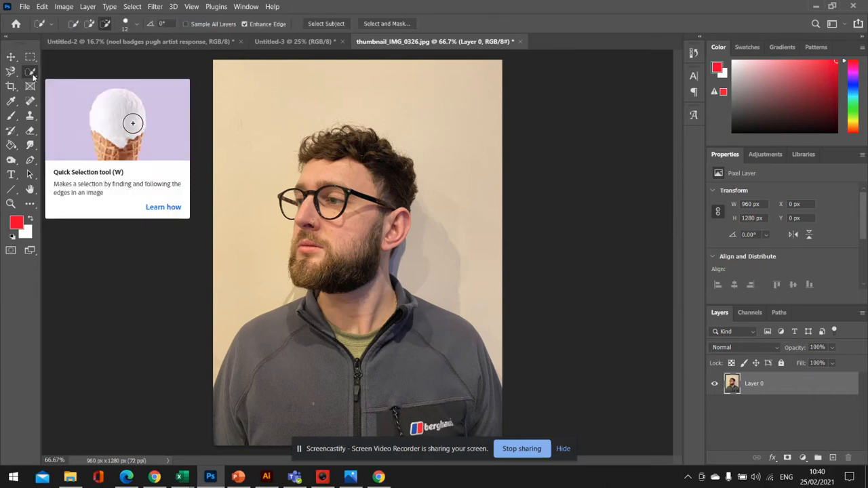
left_click(89, 23)
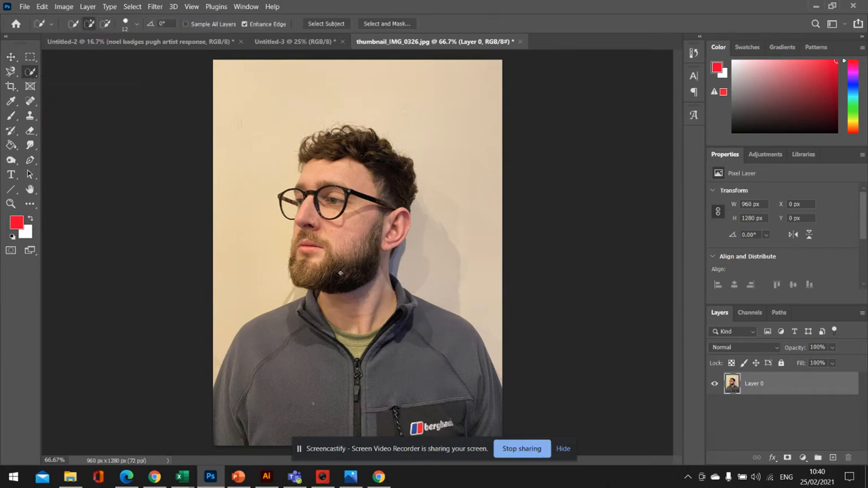
mouse_move(352, 243)
left_mouse_down()
mouse_move(377, 399)
mouse_move(422, 393)
left_mouse_up()
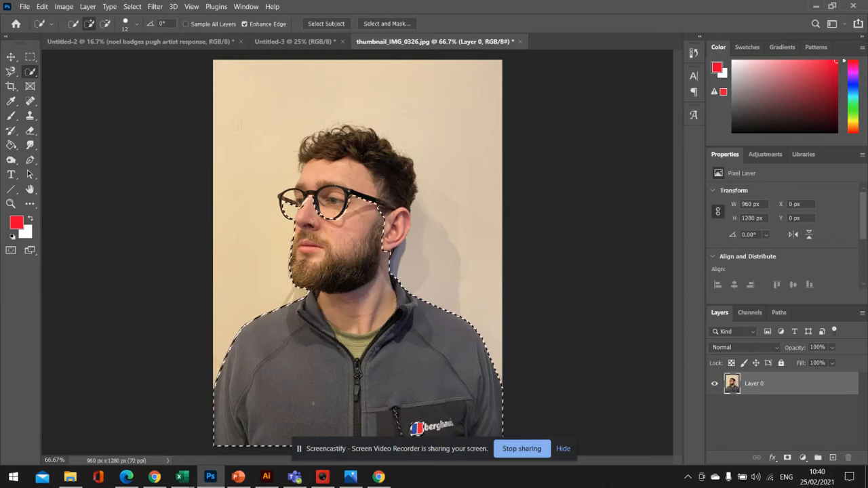
mouse_move(388, 235)
left_mouse_down()
mouse_move(397, 203)
mouse_move(386, 170)
mouse_move(352, 147)
mouse_move(363, 157)
left_mouse_up()
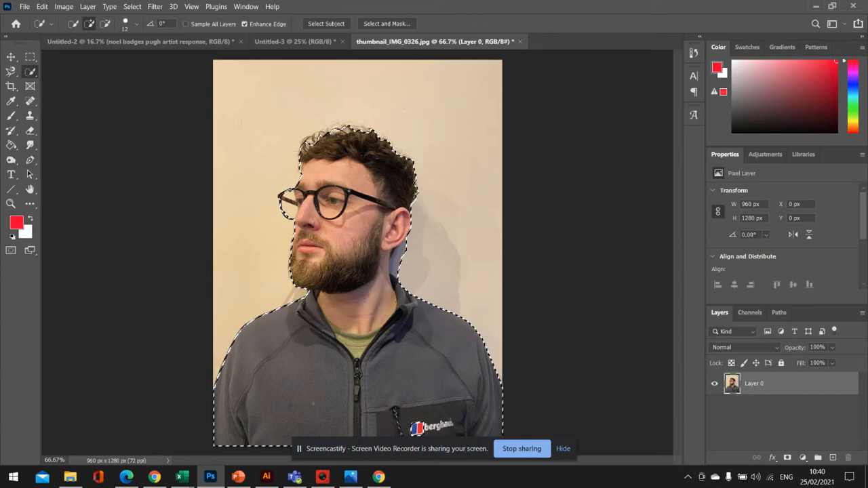
left_click(281, 202)
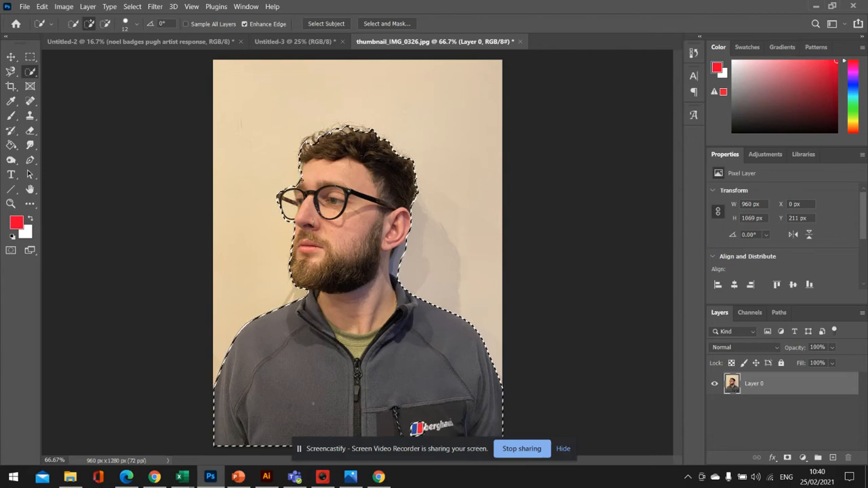
- Subtract the excess areas around the glasses and neck from the selection, and copy the selected man to a new layer
left_click(105, 23)
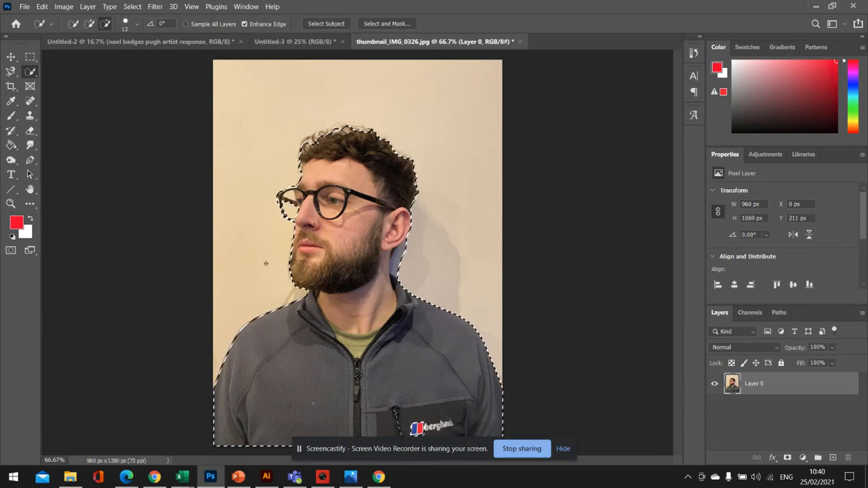
left_click(127, 27)
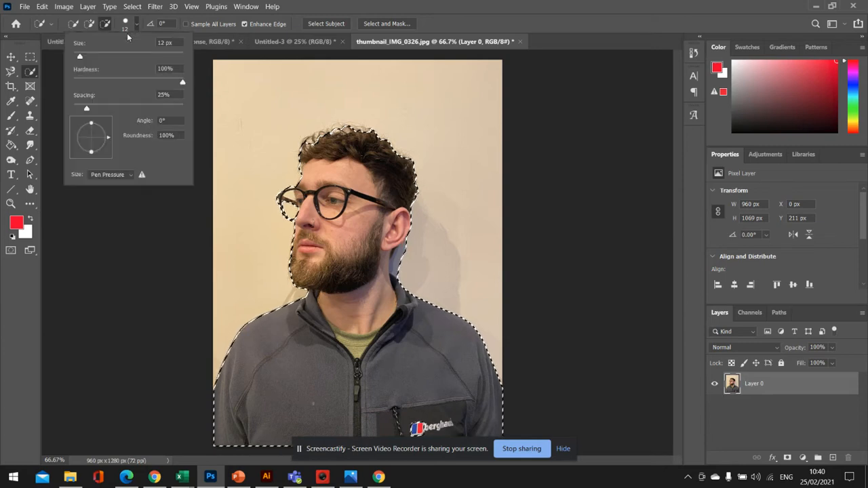
left_click(128, 27)
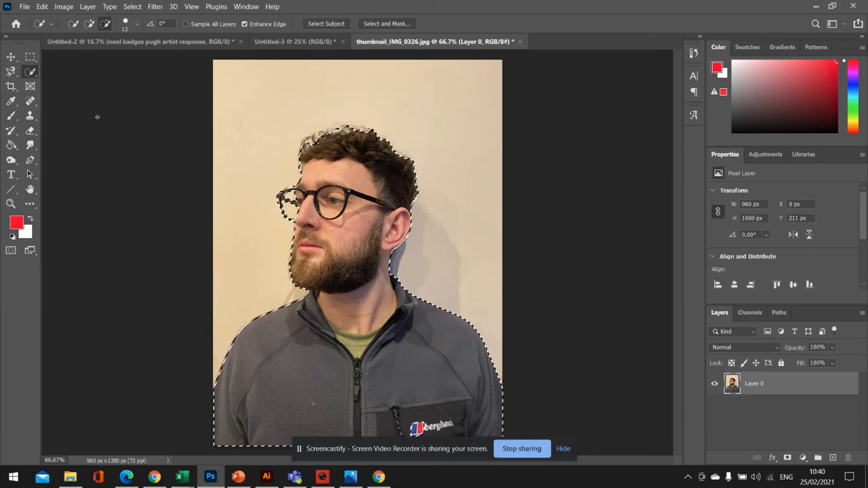
left_click(11, 57)
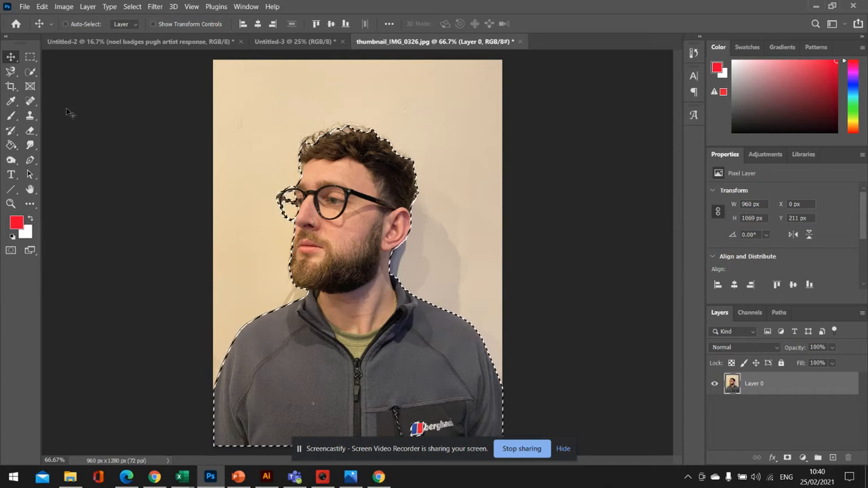
key("ctrl+j")
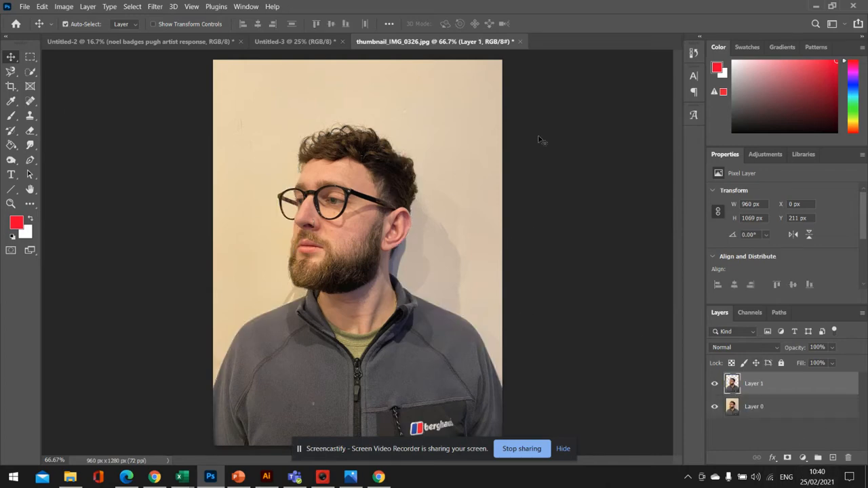
- Switch to the Edge browser, search Google Images for "banksy" and look through the street-art results
left_click(126, 477)
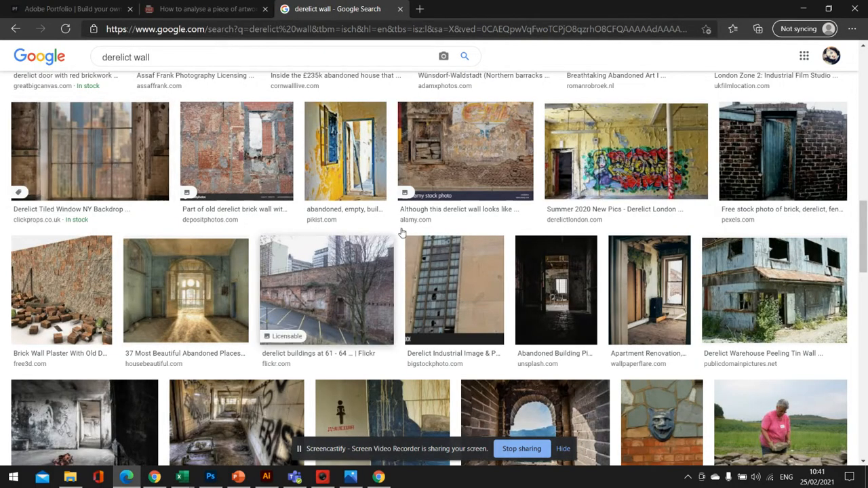
scroll(384, 200, "down", 10)
left_click_drag(150, 57, 34, 55)
type("banky")
key("Return")
left_click_drag(128, 63, 68, 61)
type("banksy")
key("Return")
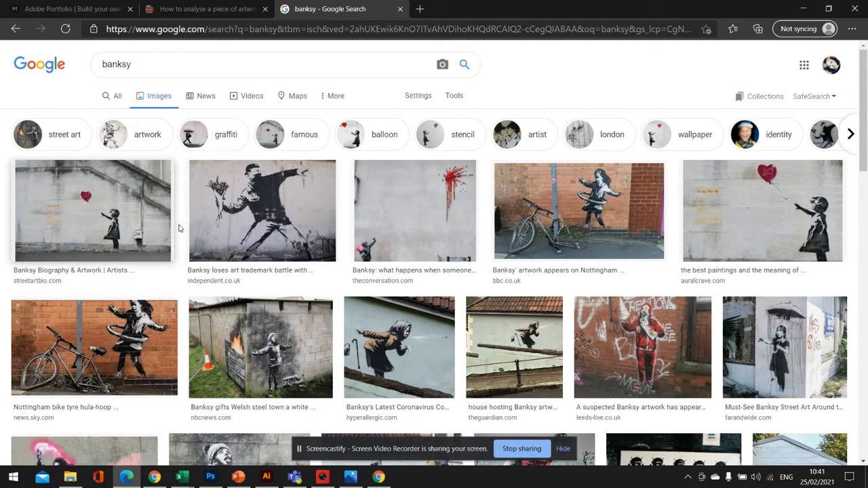
scroll(342, 289, "down", 2)
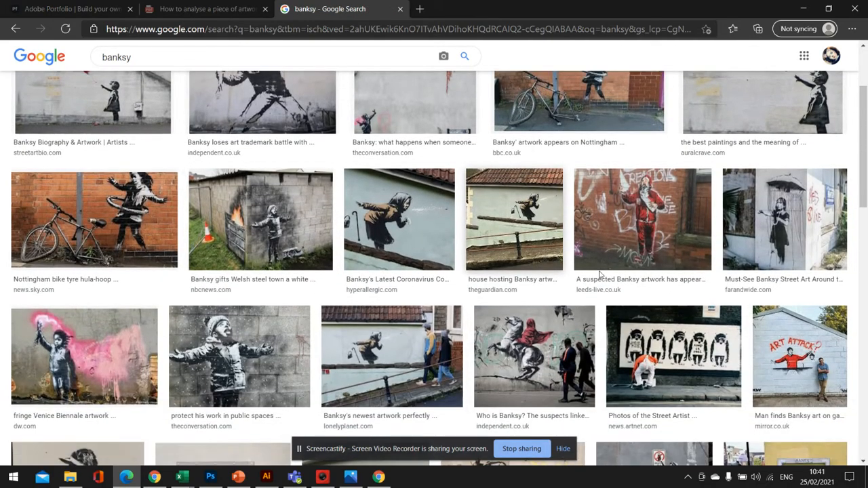
scroll(610, 249, "up", 2)
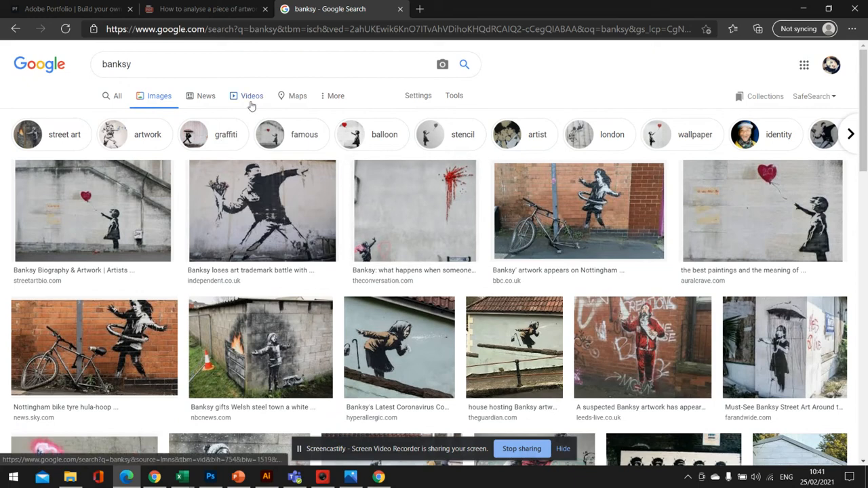
- Search Google Images for "deralict wall" and filter the results to Large size
left_click(158, 77)
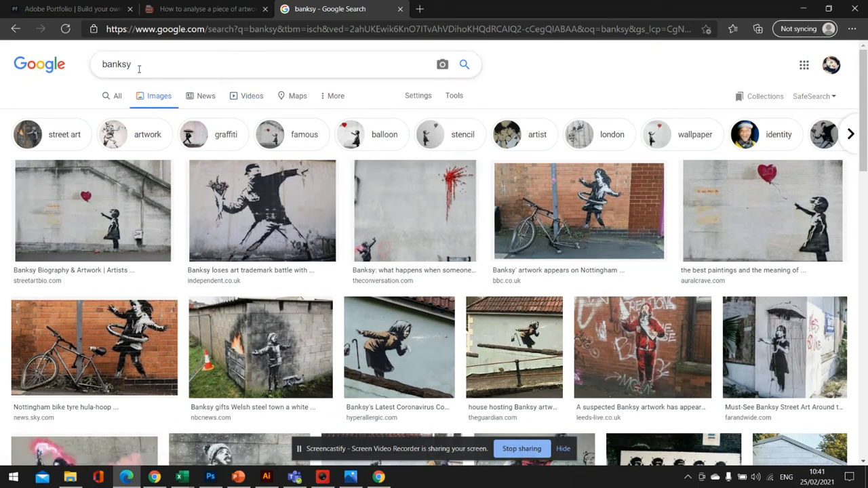
left_click_drag(145, 72, 5, 64)
type("der")
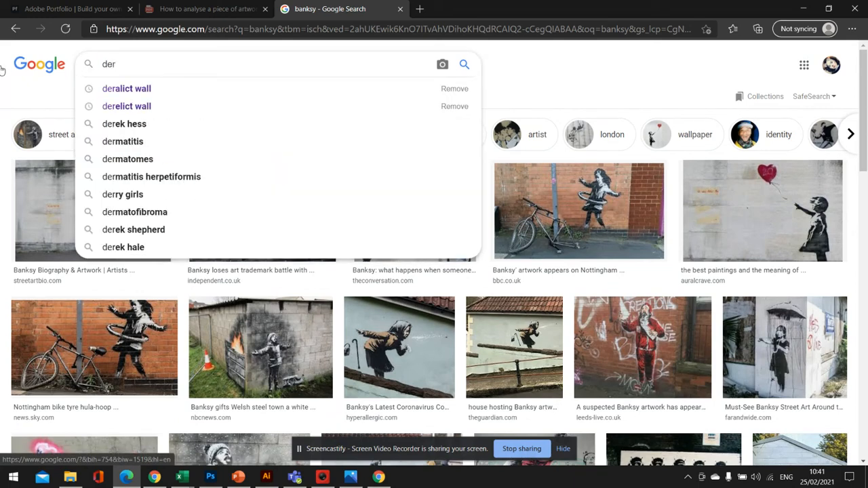
left_click(126, 88)
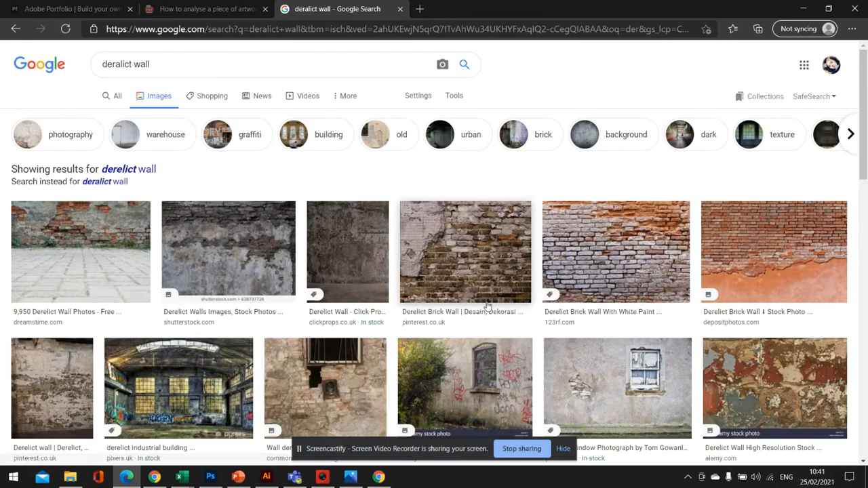
scroll(487, 307, "down", 2)
scroll(475, 237, "up", 2)
left_click(453, 98)
left_click(101, 118)
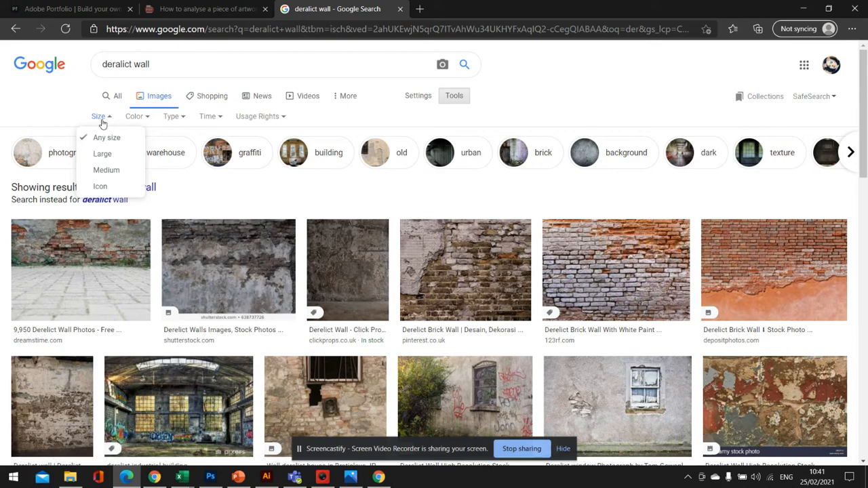
left_click(101, 154)
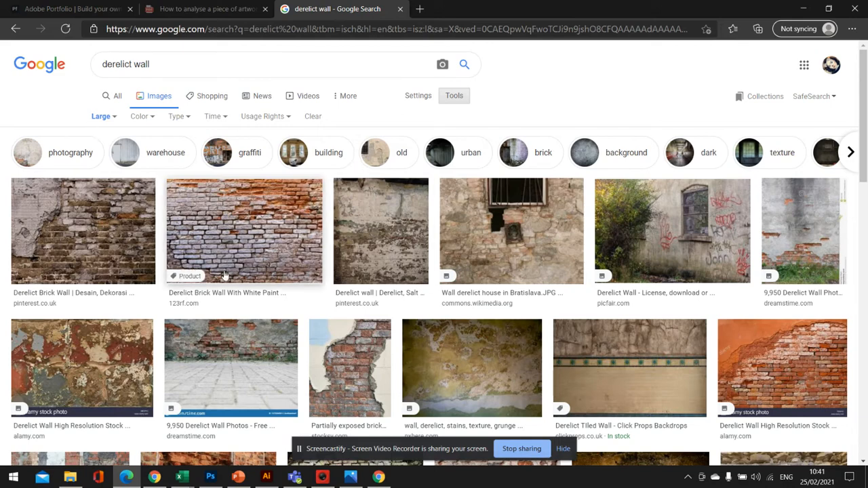
- Preview the Picfair image of a graffitied wall with a window and bring up its image saving options
left_click(637, 268)
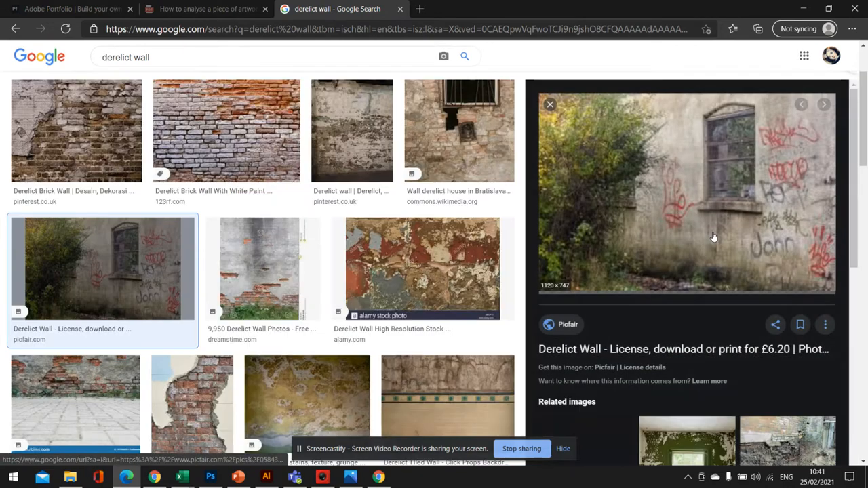
right_click(637, 167)
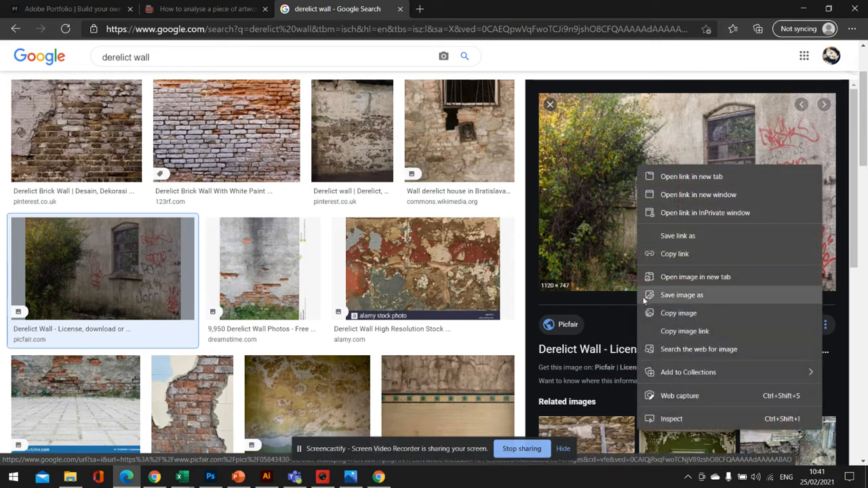
left_click(563, 145)
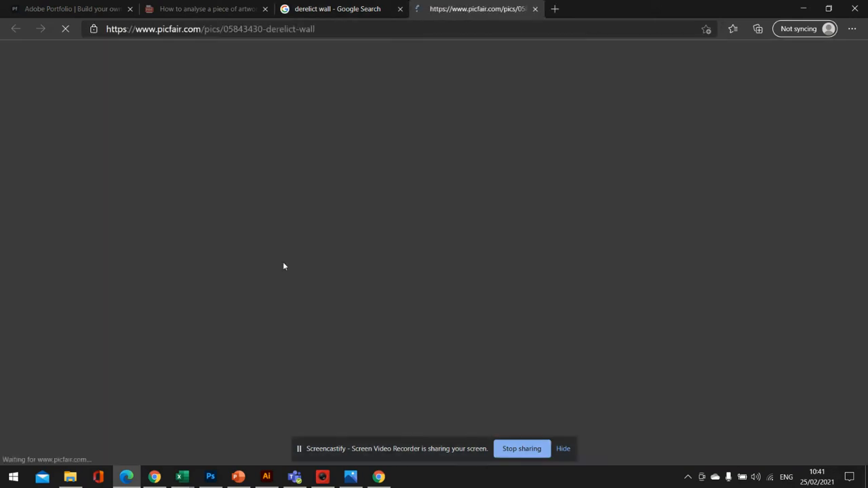
left_click(535, 8)
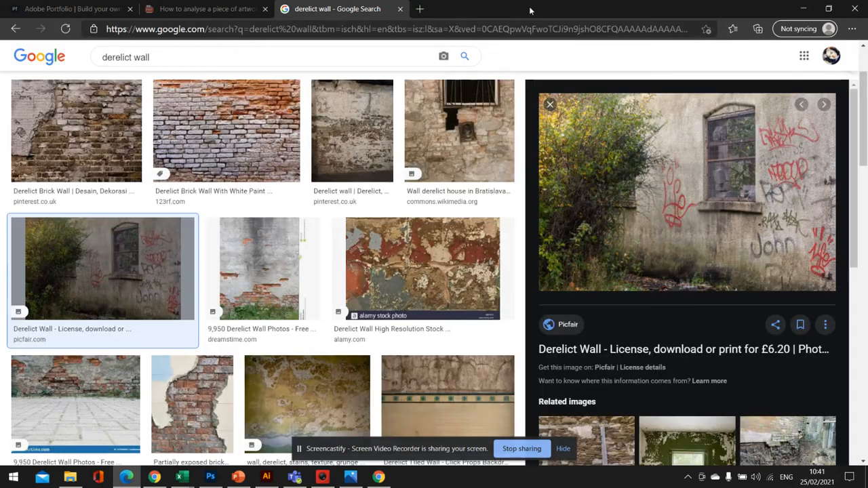
- Switch to Photoshop and open the derelict-window wall image
left_click(212, 478)
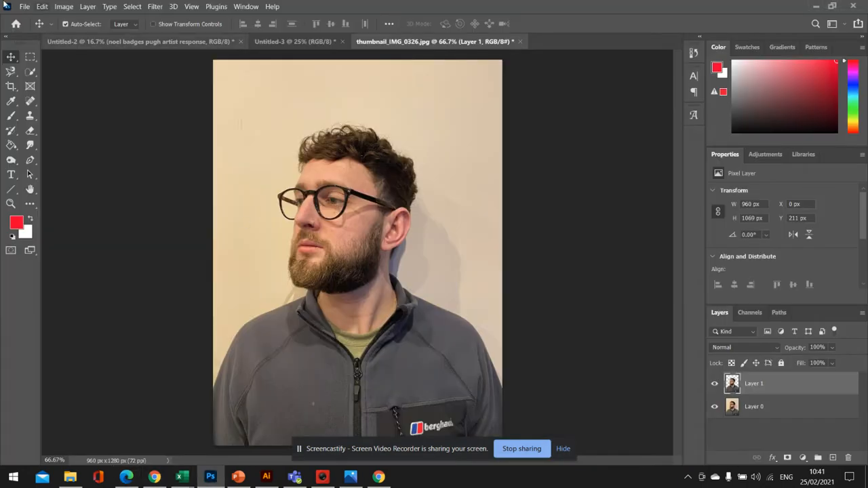
left_click(24, 6)
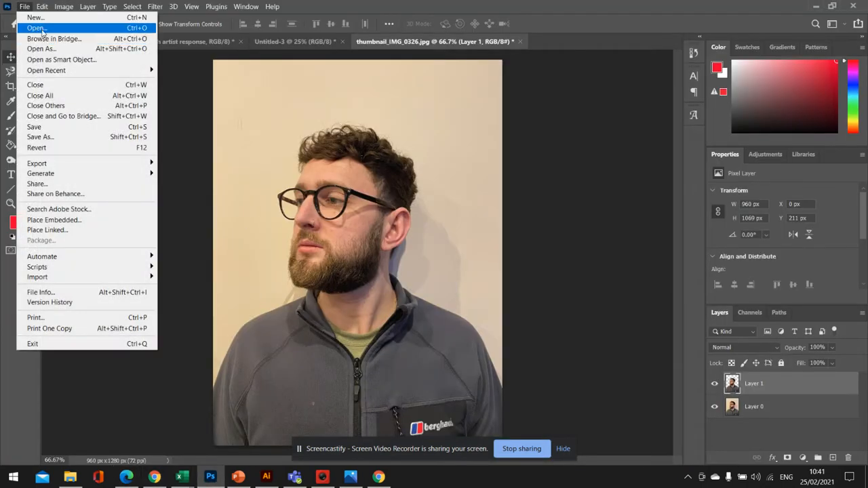
left_click(43, 29)
scroll(475, 258, "down", 3)
scroll(475, 257, "up", 3)
double_click(308, 250)
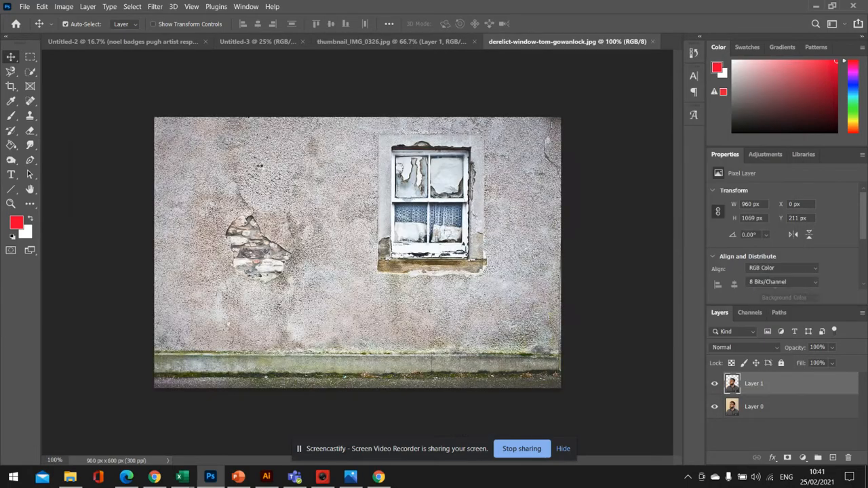
- Place the cut-out man from the portrait onto the derelict wall and scale him to about 394 x 438 px, standing behind the kerb beside the window
left_click(392, 43)
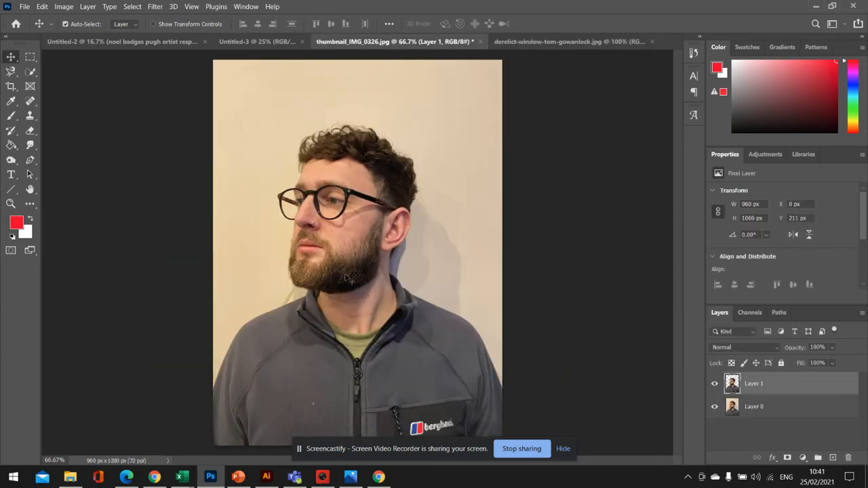
left_click_drag(350, 236, 333, 337)
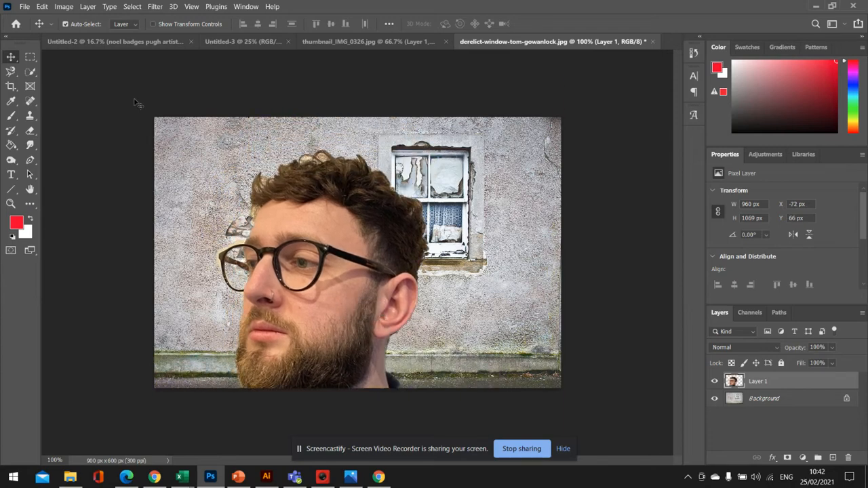
left_click(41, 7)
mouse_move(83, 250)
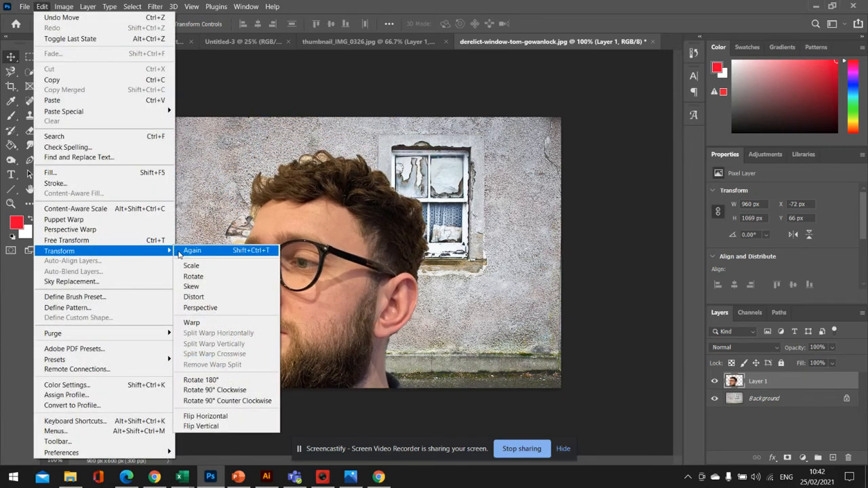
left_click(227, 264)
left_click_drag(122, 147, 380, 289)
left_click_drag(410, 385, 252, 134)
left_click_drag(177, 113, 236, 178)
left_click_drag(299, 257, 224, 238)
key("Return")
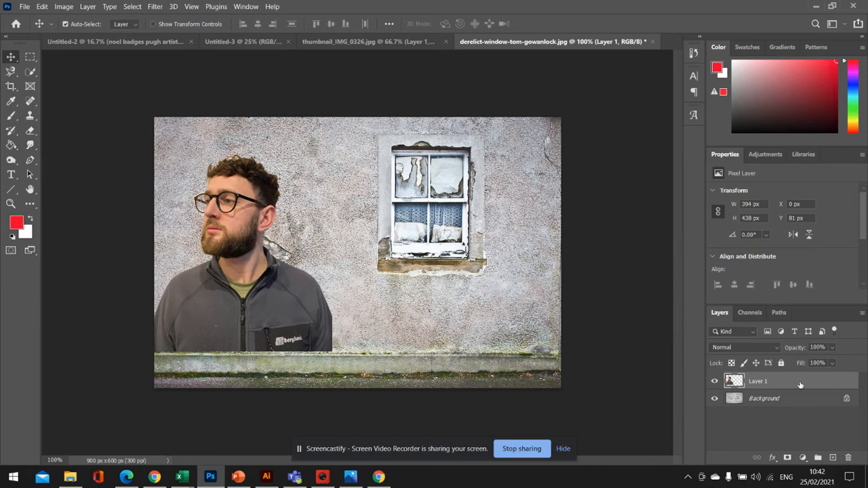
- Convert the cut-out man's layer to greyscale with a Black & White adjustment
left_click(64, 7)
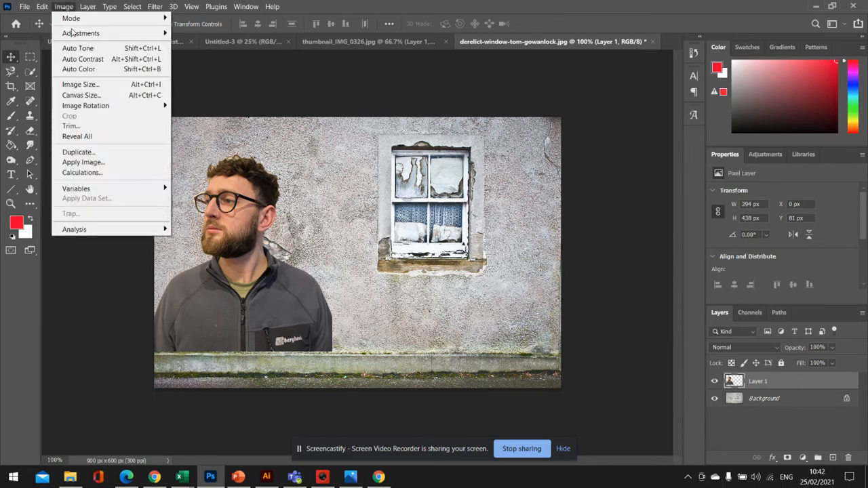
mouse_move(73, 33)
left_click(230, 112)
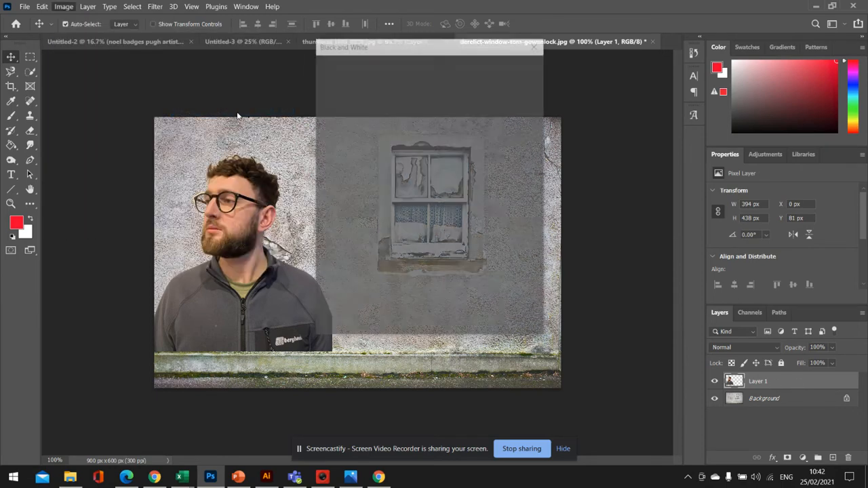
key("Escape")
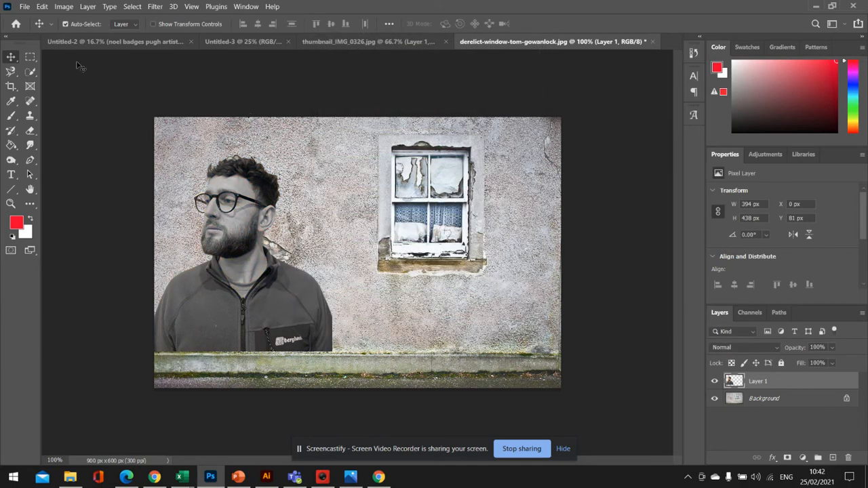
- Posterize the cut-out man, trying 2 levels before applying 3 levels for a stencil look
left_click(64, 7)
mouse_move(70, 35)
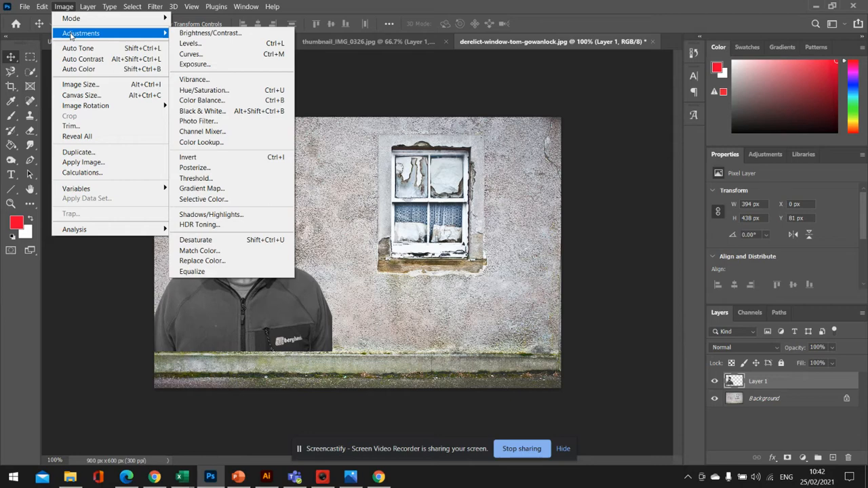
left_click(237, 167)
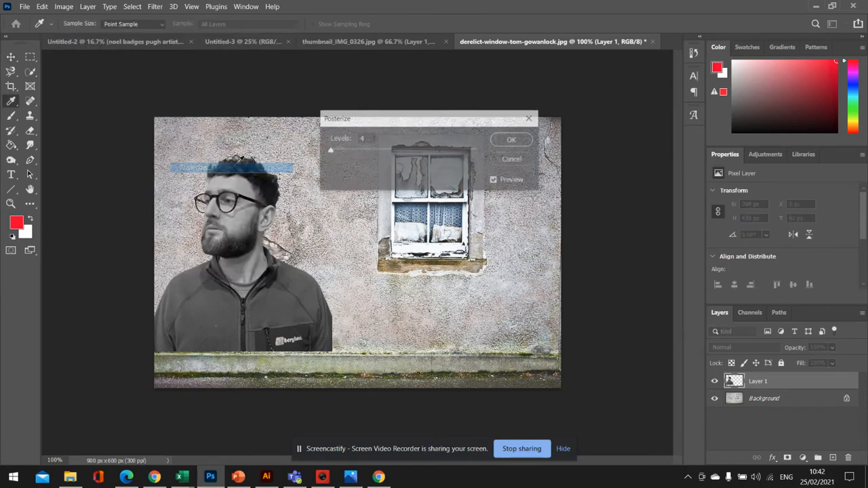
double_click(366, 139)
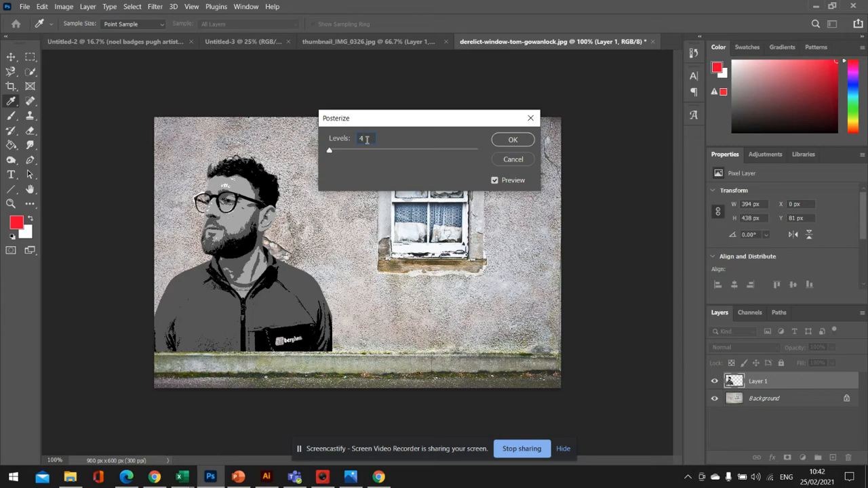
type("2")
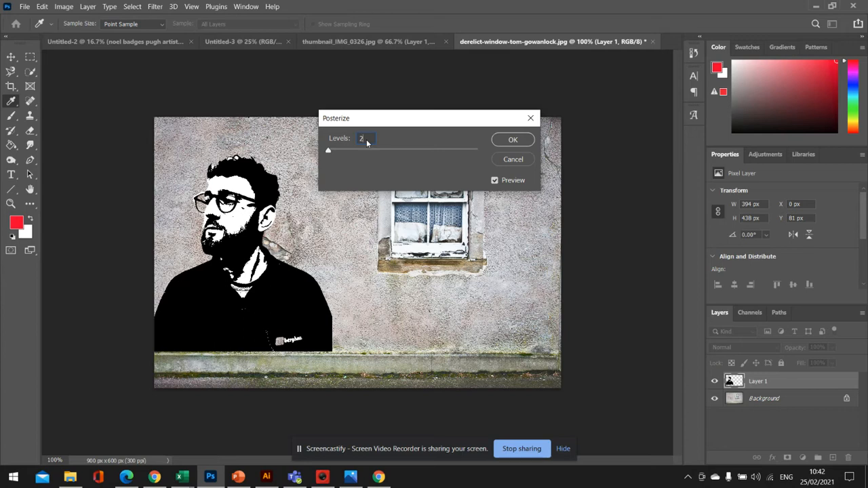
type("3")
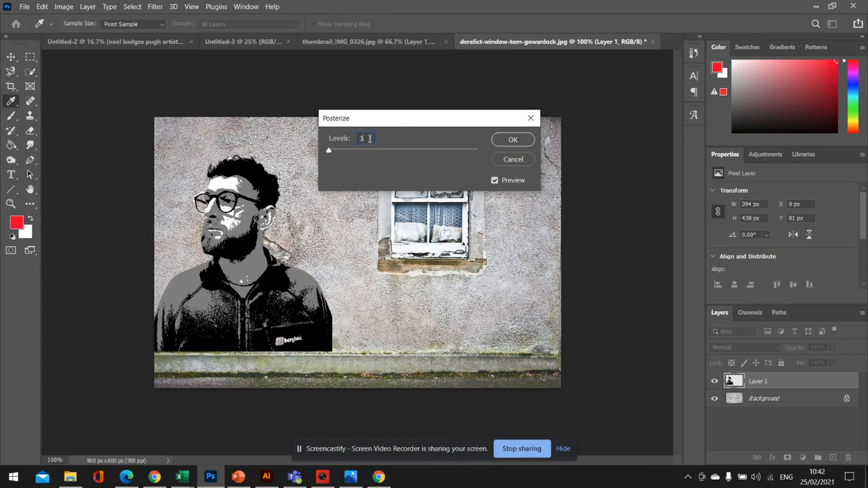
left_click(510, 140)
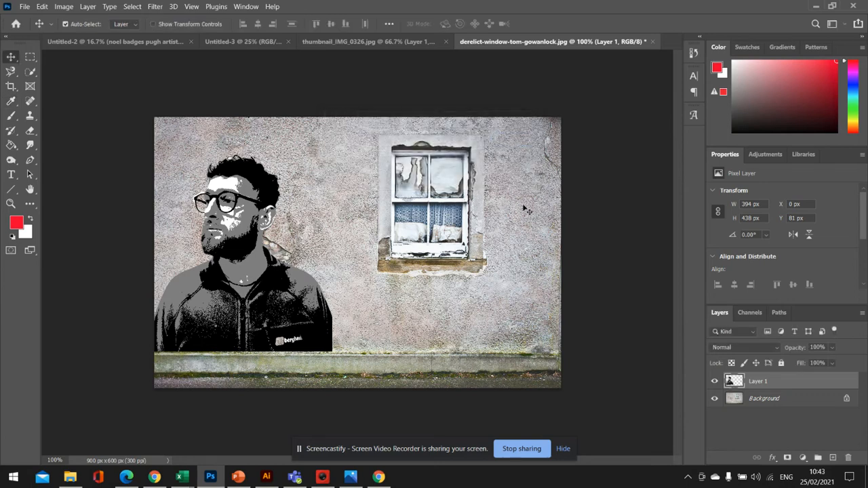
- Set the man's layer to Hard Light blending and reduce its opacity to 80%
left_click(771, 348)
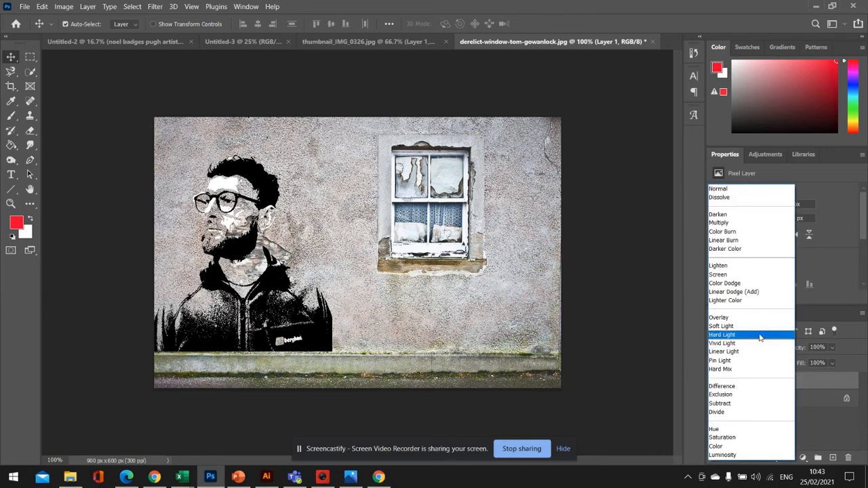
left_click(760, 335)
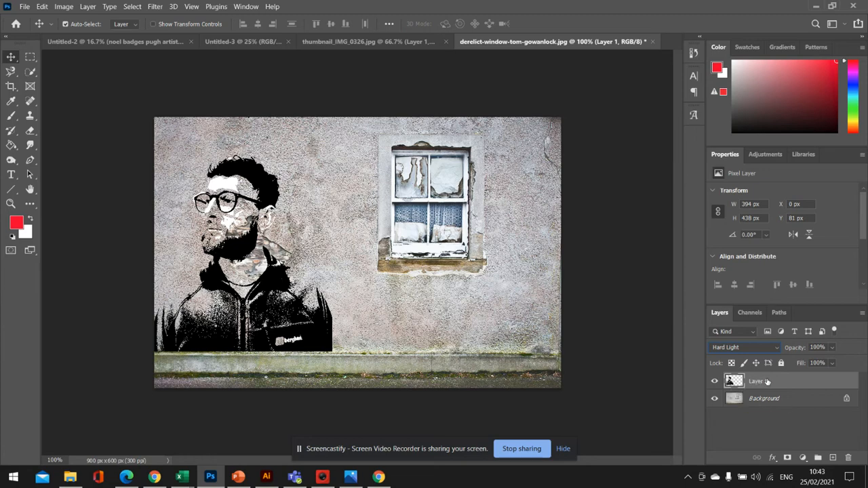
left_click(832, 348)
left_click_drag(834, 364, 834, 365)
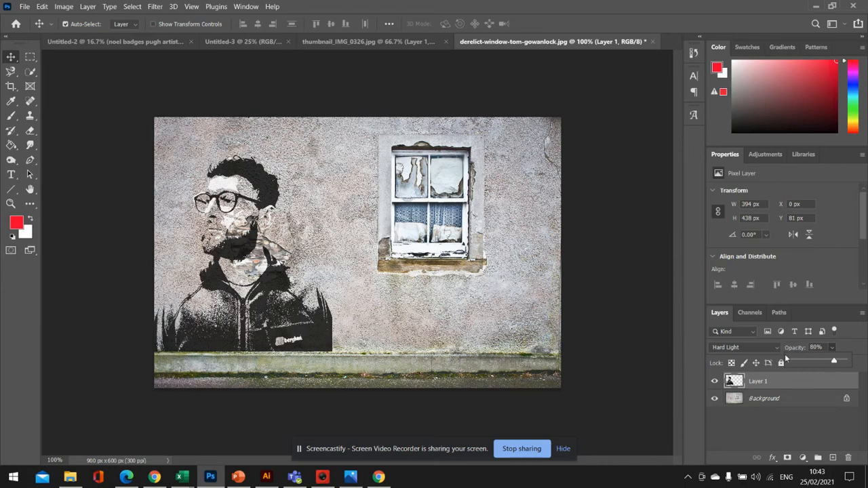
left_click(844, 346)
- In the man's layer blending options, raise the Blend If black point of the underlying layer to 152 so the wall texture shows through
right_click(761, 382)
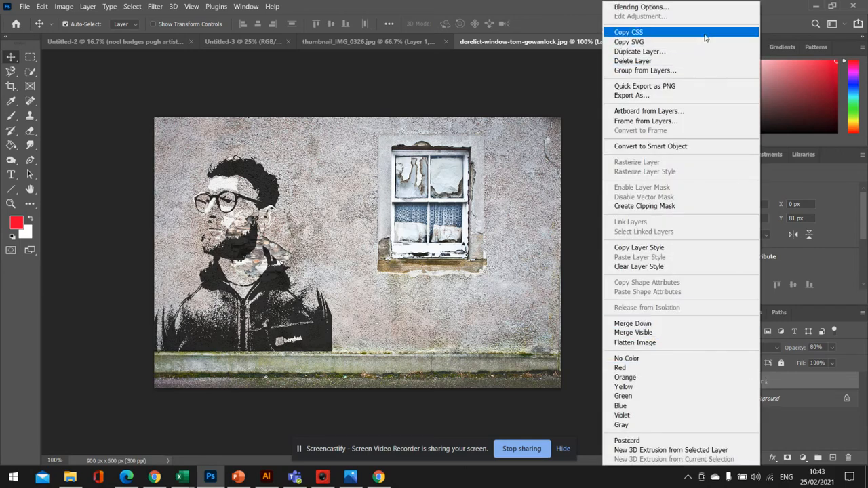
left_click(675, 10)
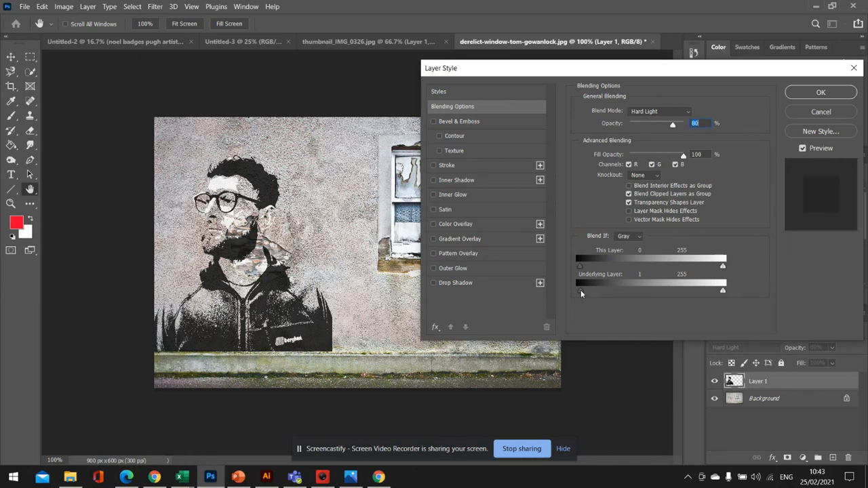
left_click_drag(580, 293, 648, 293)
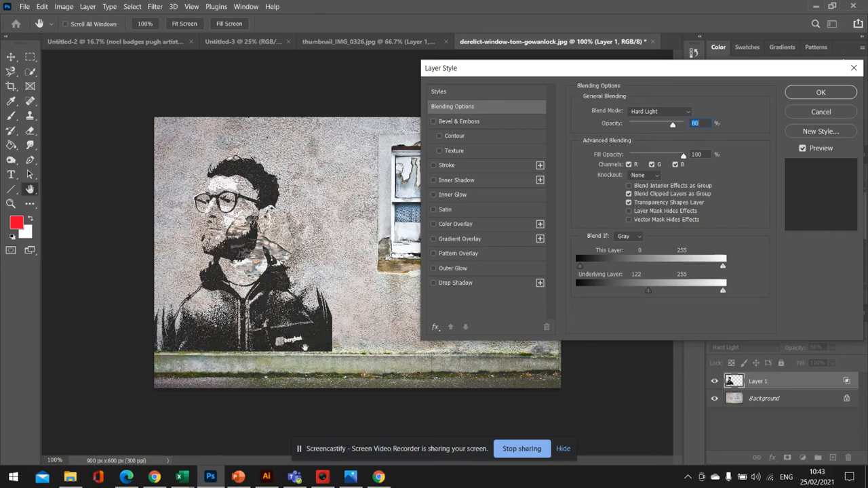
left_click_drag(648, 294, 667, 295)
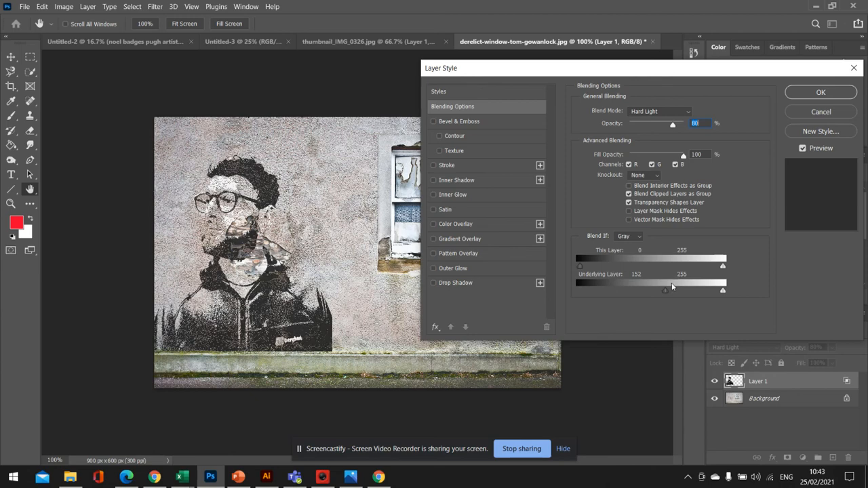
left_click(815, 92)
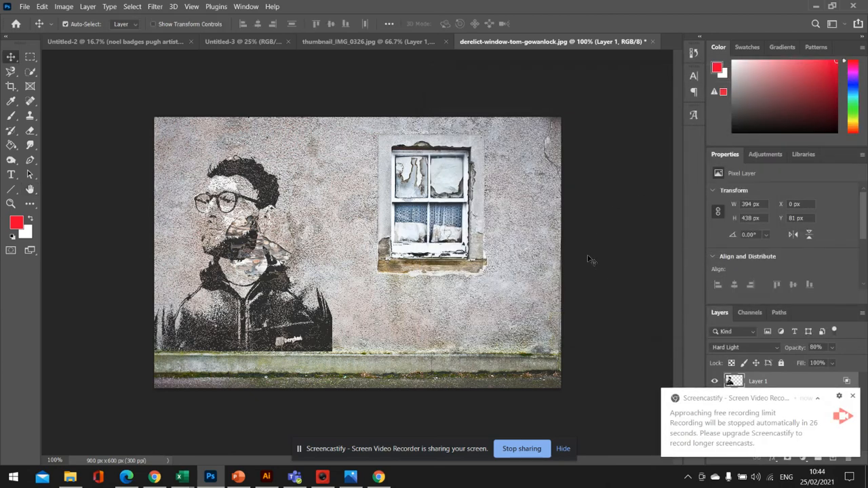